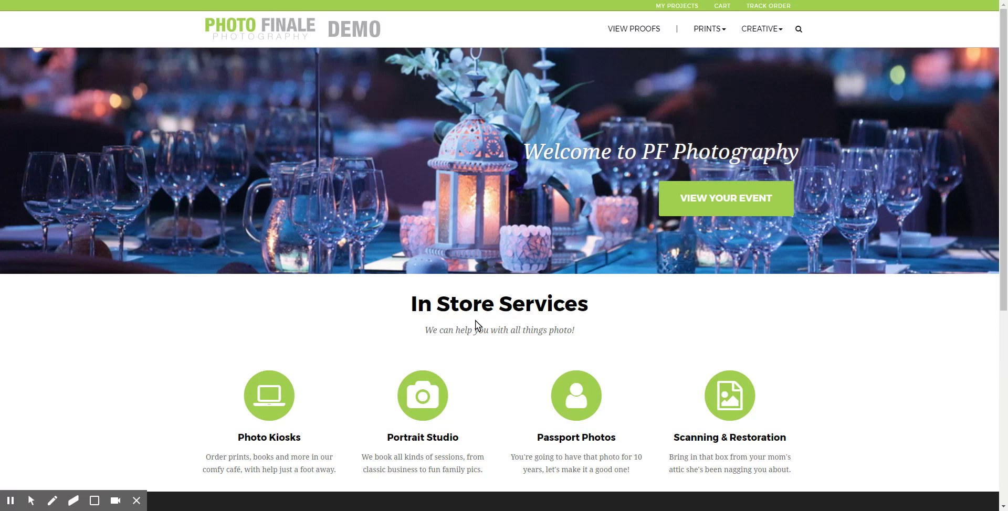
# Step: Browse to the Dolinski Wedding photo gallery, then return to the storefront home page
pyautogui.scroll(-5, 476, 321)
pyautogui.scroll(5, 543, 339)
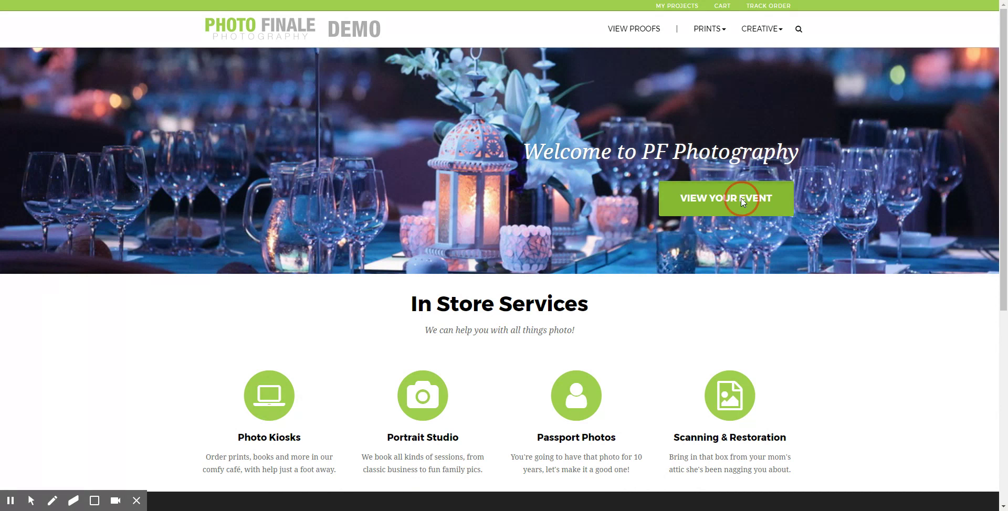
pyautogui.click(745, 213)
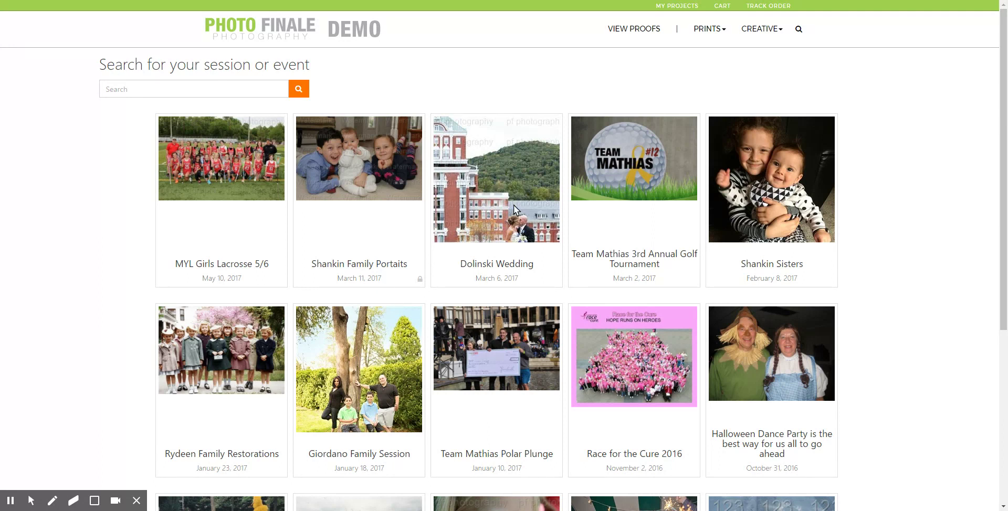
pyautogui.click(491, 188)
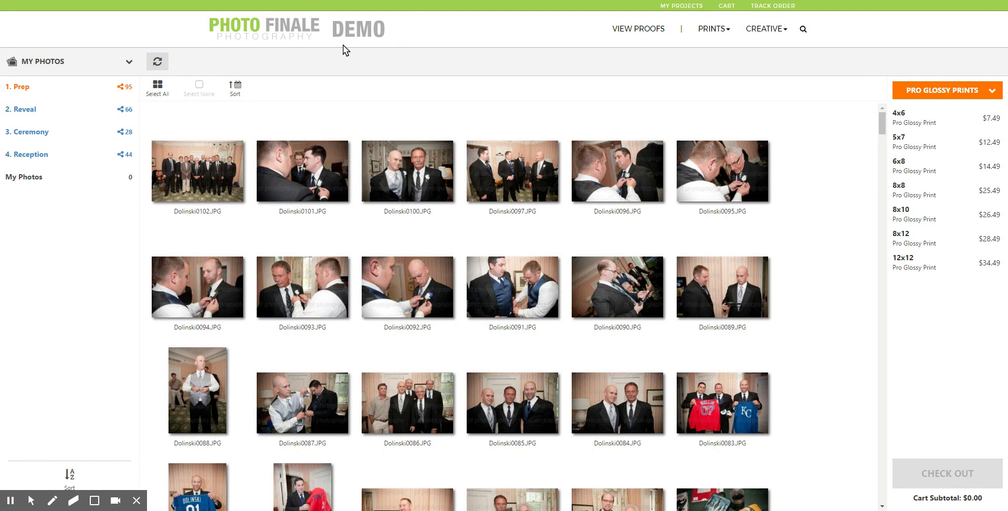
pyautogui.click(321, 38)
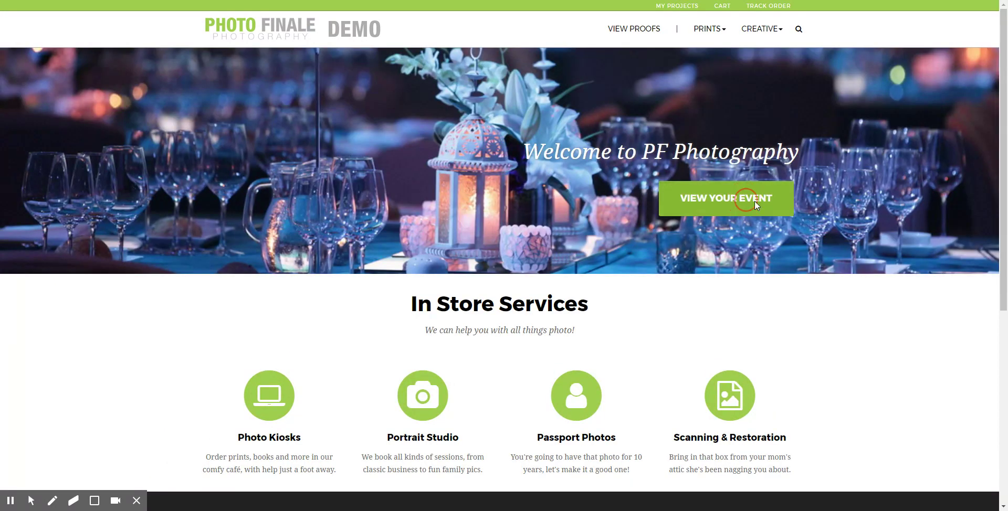
# Step: Unlock the Shankin Family Portraits event and its Christmas Portraits collection with their passwords
pyautogui.click(754, 192)
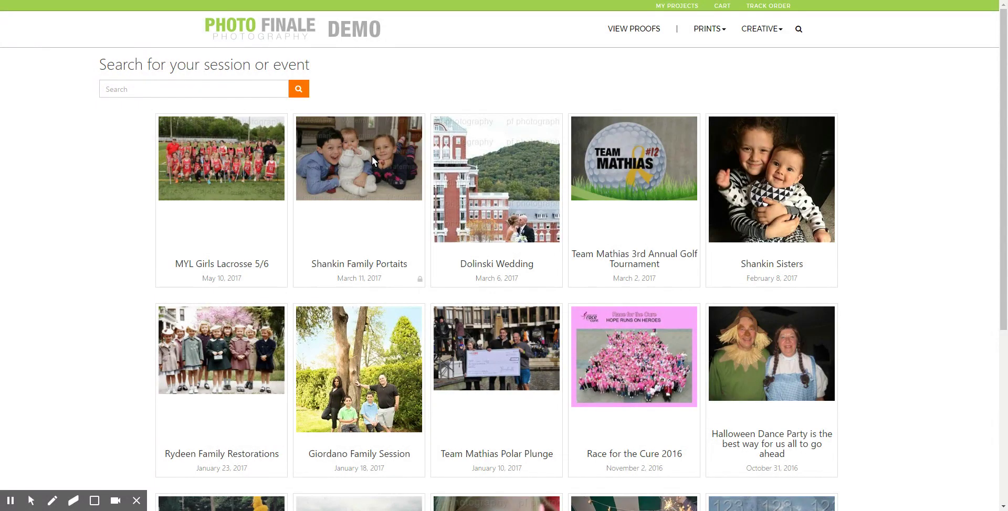
pyautogui.click(370, 143)
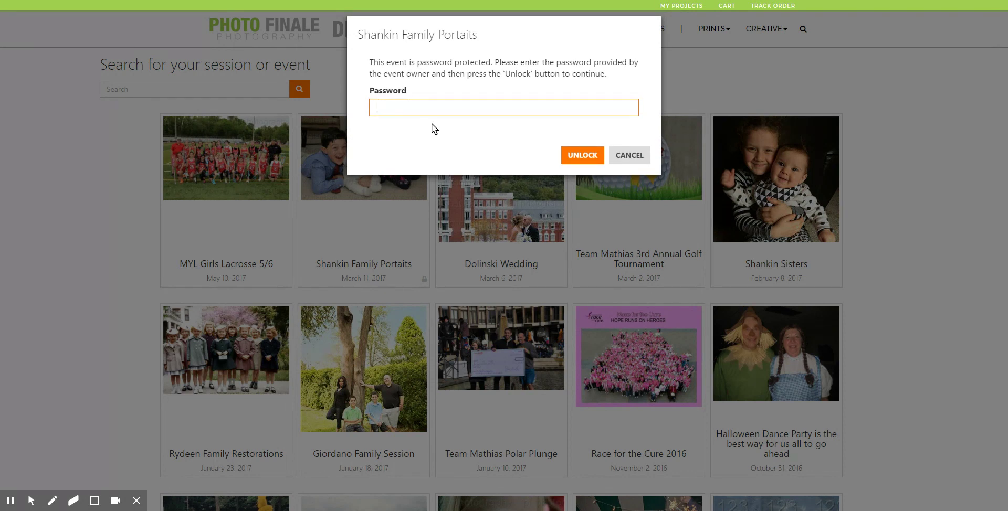
pyautogui.write('shankin')
pyautogui.click(584, 151)
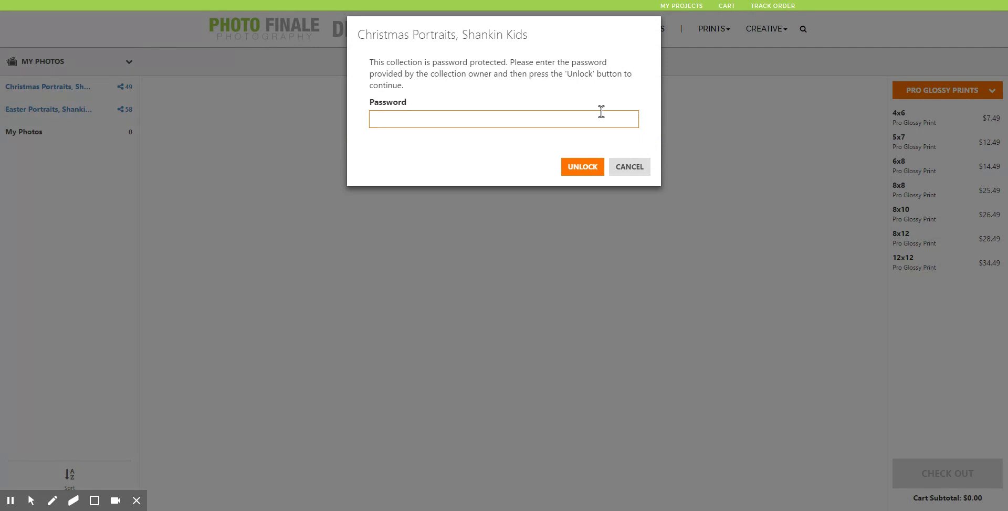
pyautogui.write('shk')
pyautogui.write('nkin')
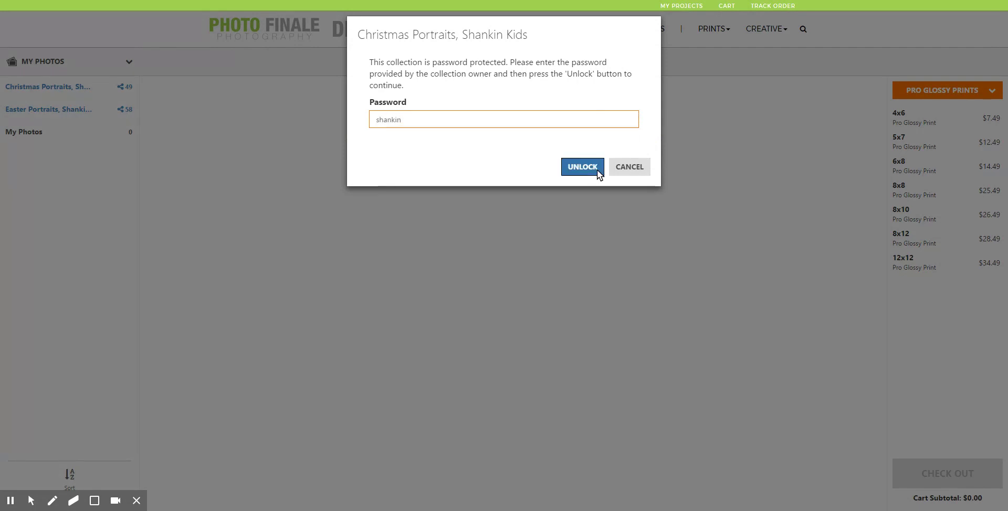
pyautogui.click(582, 167)
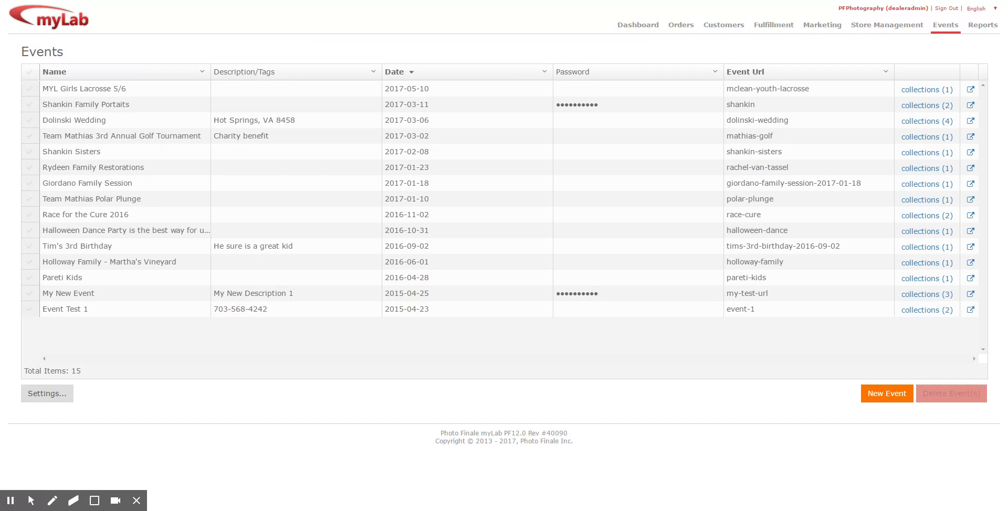
# Step: Create a new event named 'Paris Wedding' (2017-05-10, URL paris-wedding) in the Events list
pyautogui.click(649, 31)
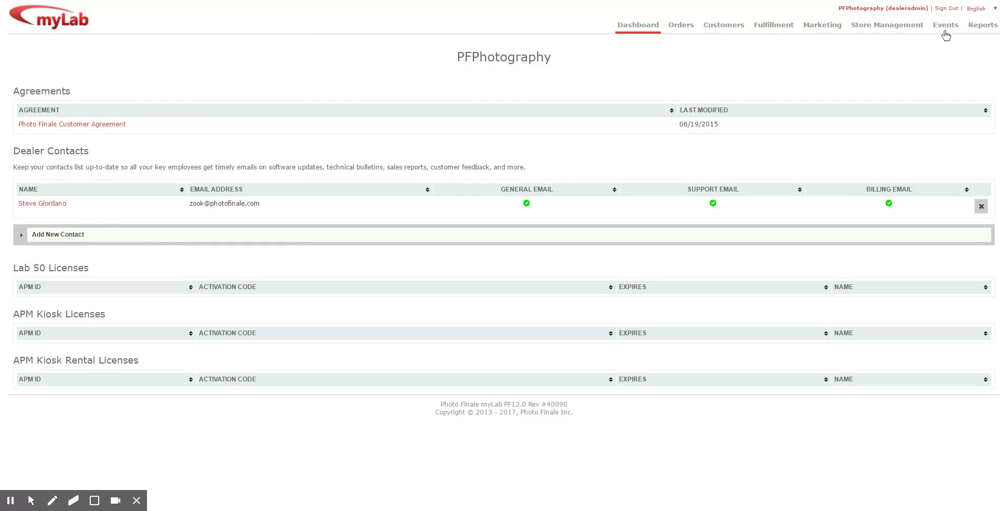
pyautogui.click(946, 30)
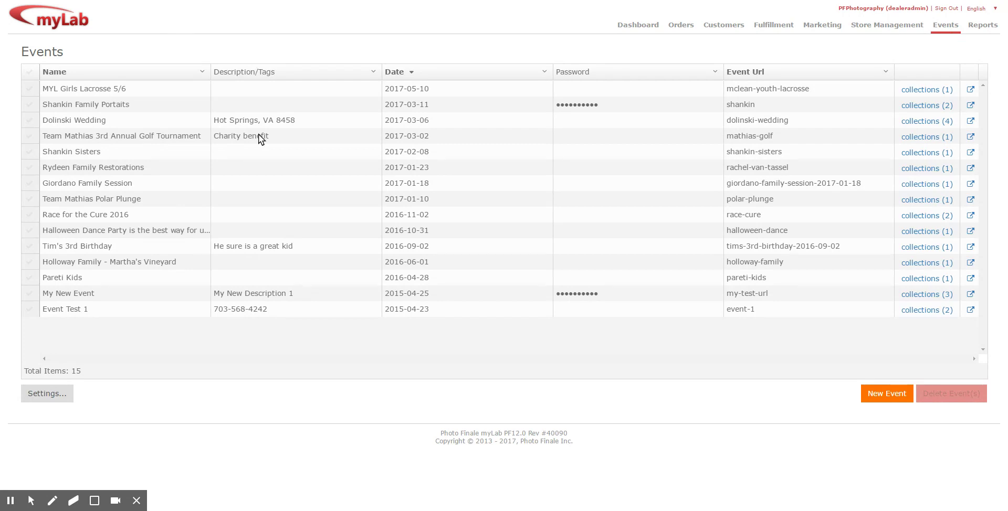
pyautogui.click(883, 393)
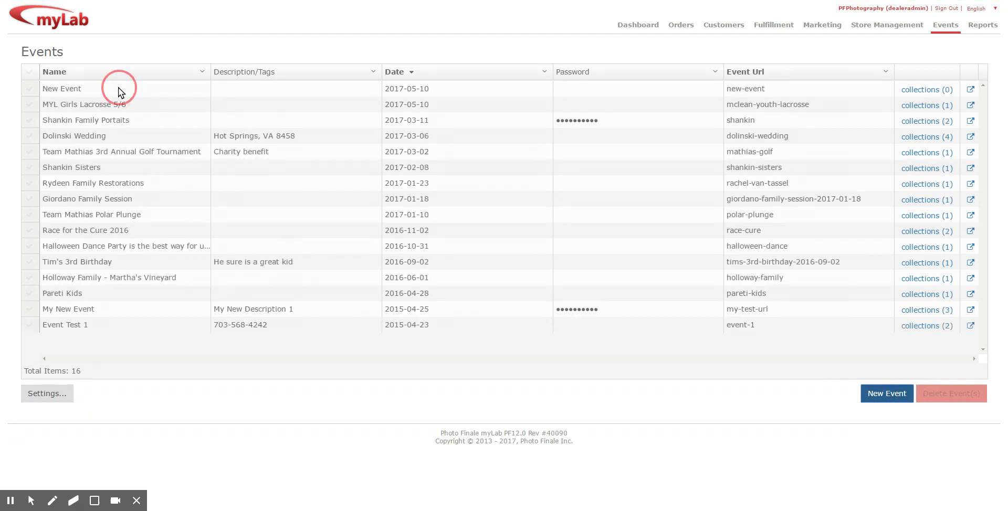
pyautogui.click(118, 87)
pyautogui.write('Paris')
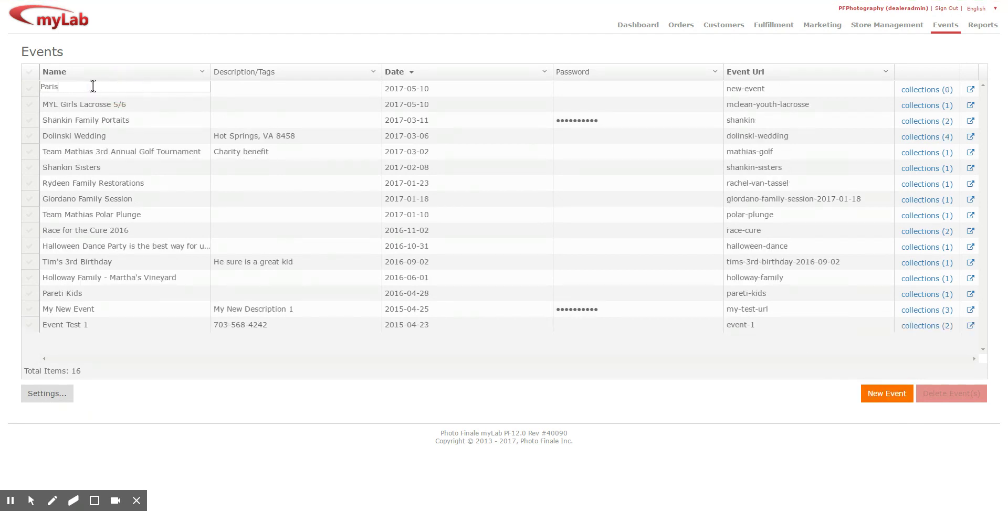
pyautogui.write(' Wedding')
pyautogui.click(421, 48)
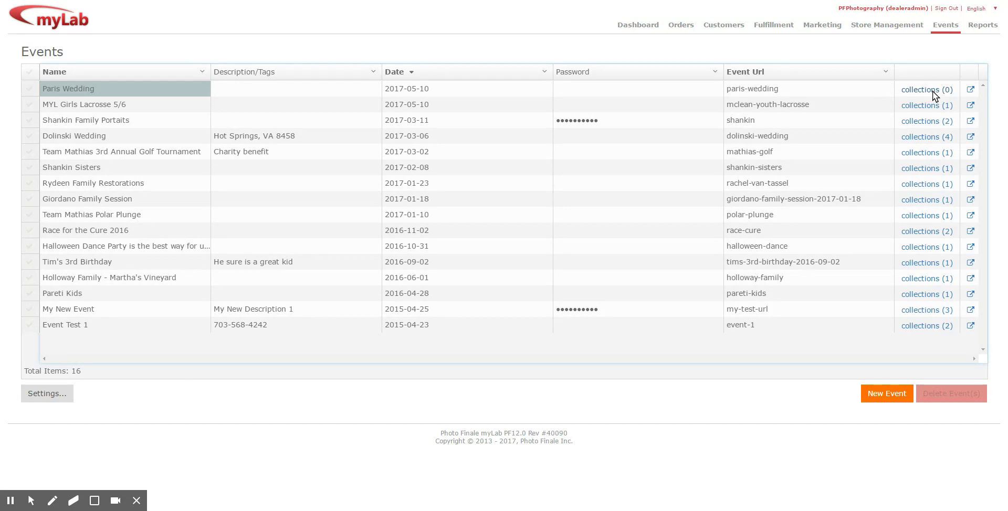
# Step: Review Event Settings without changes, then open Paris Wedding's empty collections page
pyautogui.click(55, 394)
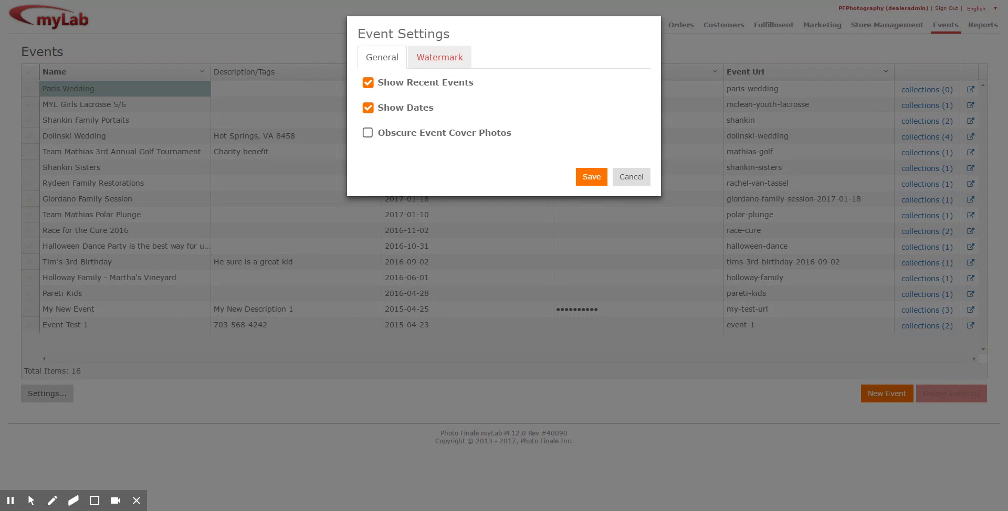
pyautogui.click(637, 181)
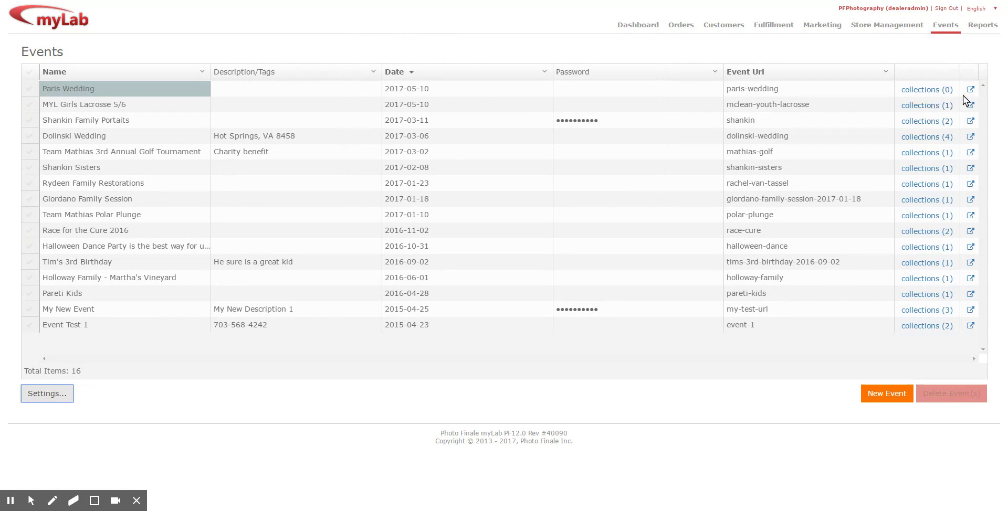
pyautogui.click(921, 90)
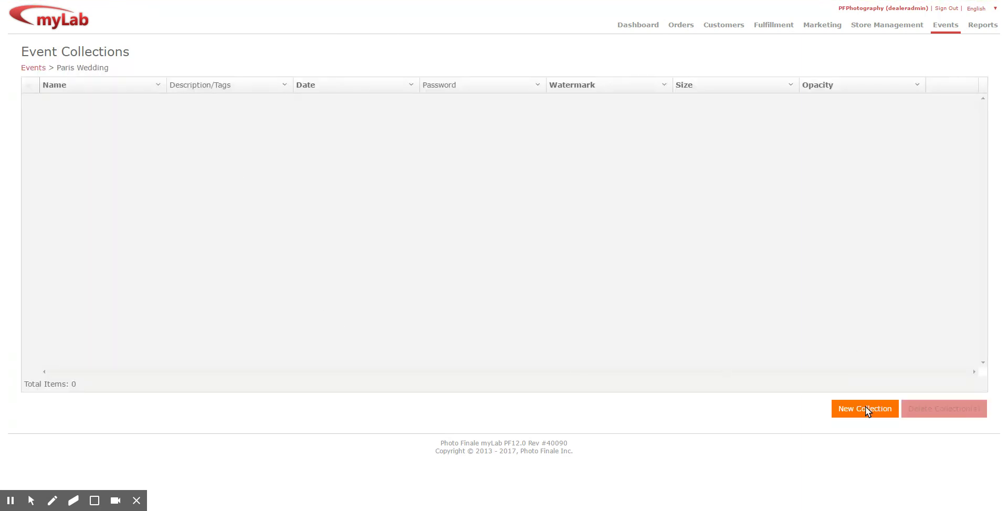
# Step: Add a new collection named 'prep' to the Paris Wedding event
pyautogui.click(859, 401)
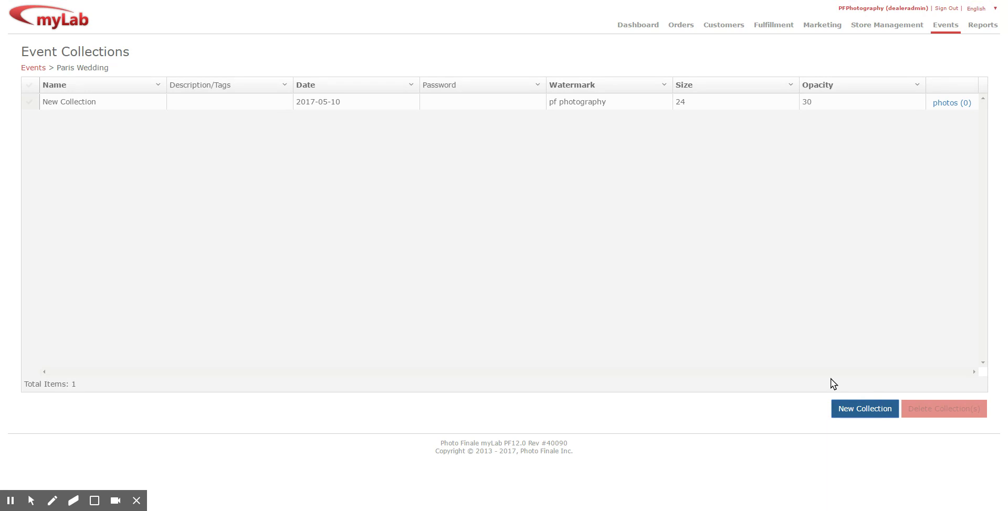
pyautogui.click(104, 101)
pyautogui.write('pre')
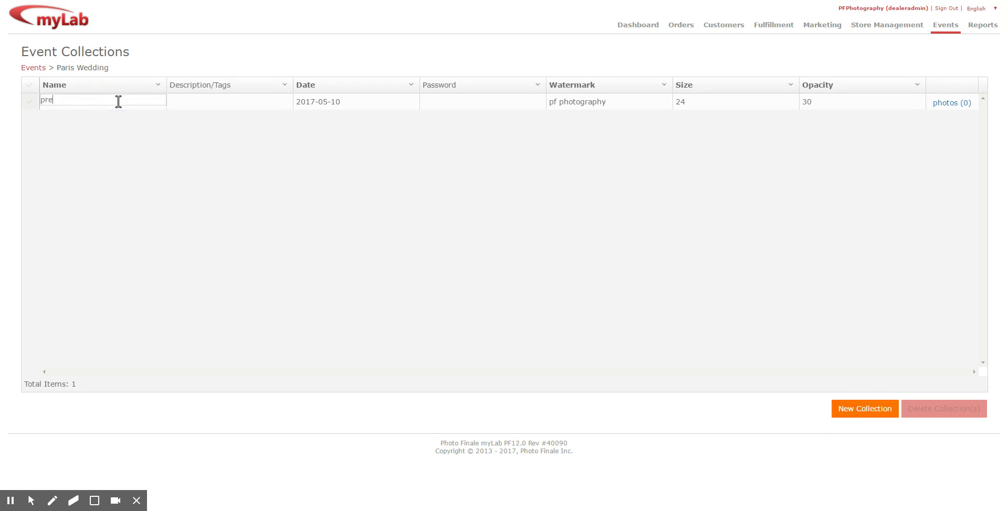
pyautogui.write('p')
pyautogui.press('Return')
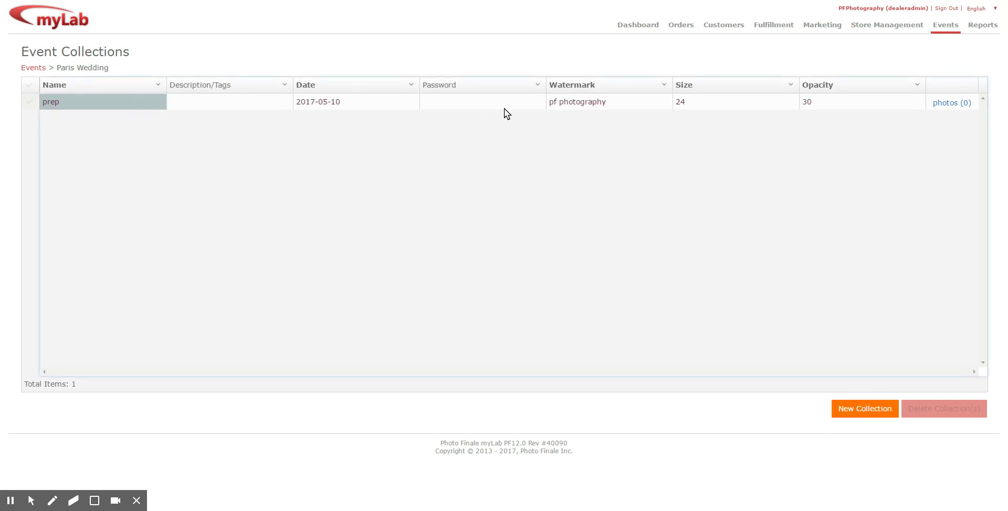
# Step: Upload three photos into the prep collection and return to Paris Wedding's collections
pyautogui.click(949, 104)
pyautogui.click(526, 138)
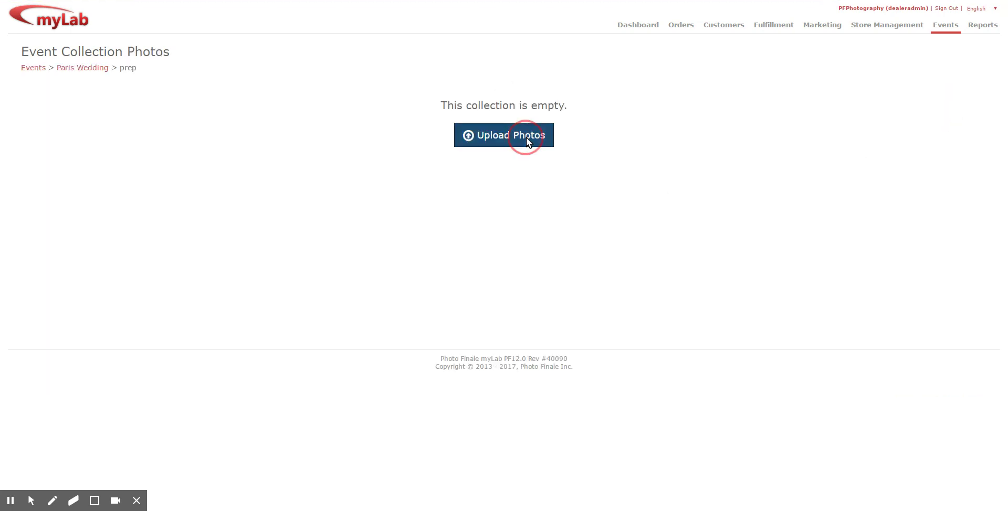
pyautogui.click(508, 117)
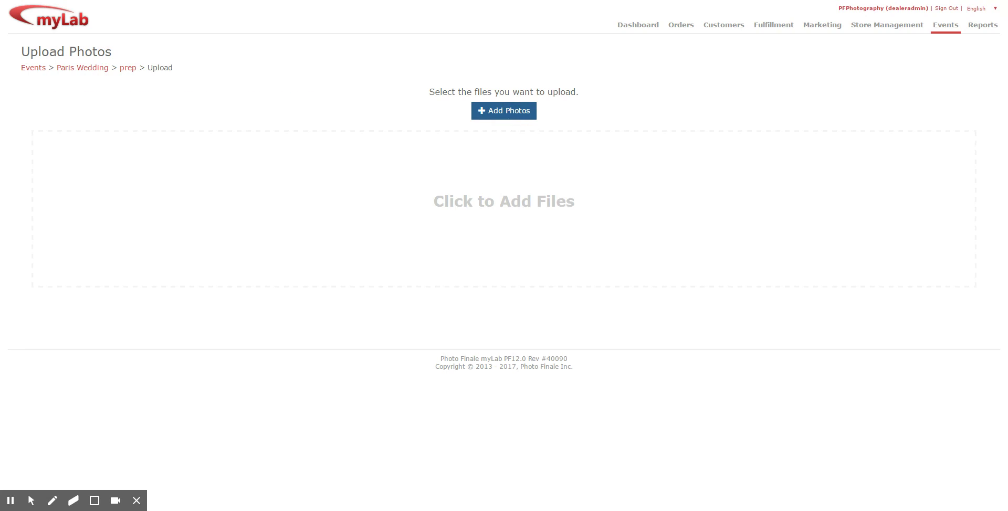
pyautogui.click(719, 109)
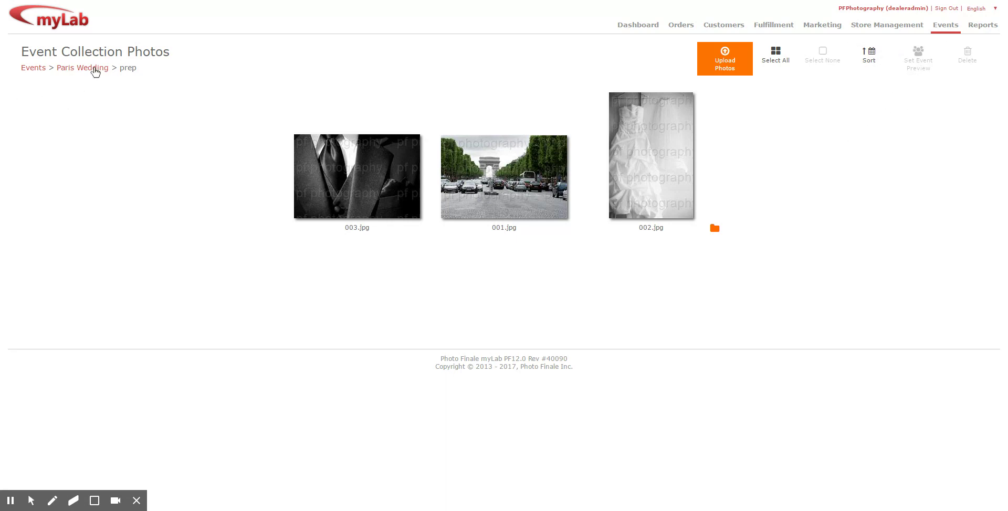
pyautogui.click(95, 69)
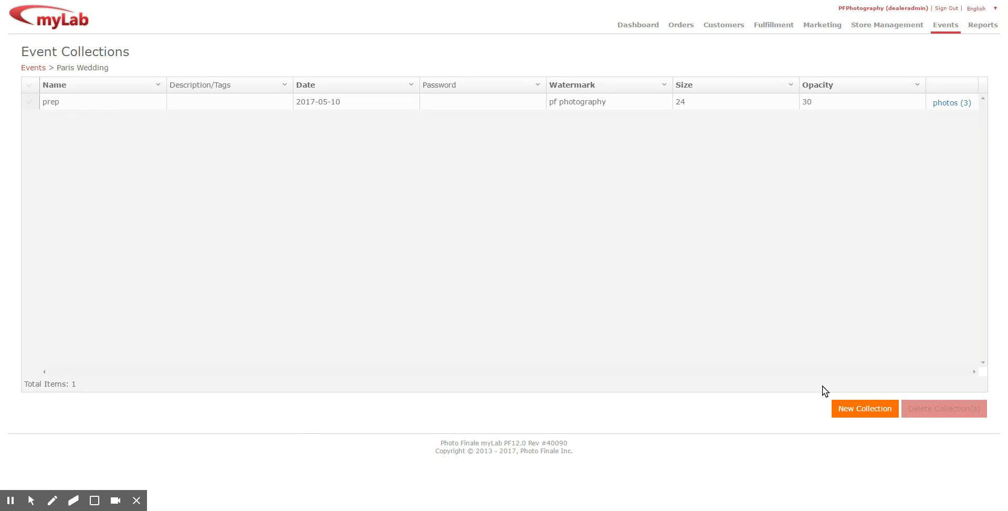
# Step: Add a second collection named 'day' to the Paris Wedding event
pyautogui.click(875, 409)
pyautogui.click(101, 117)
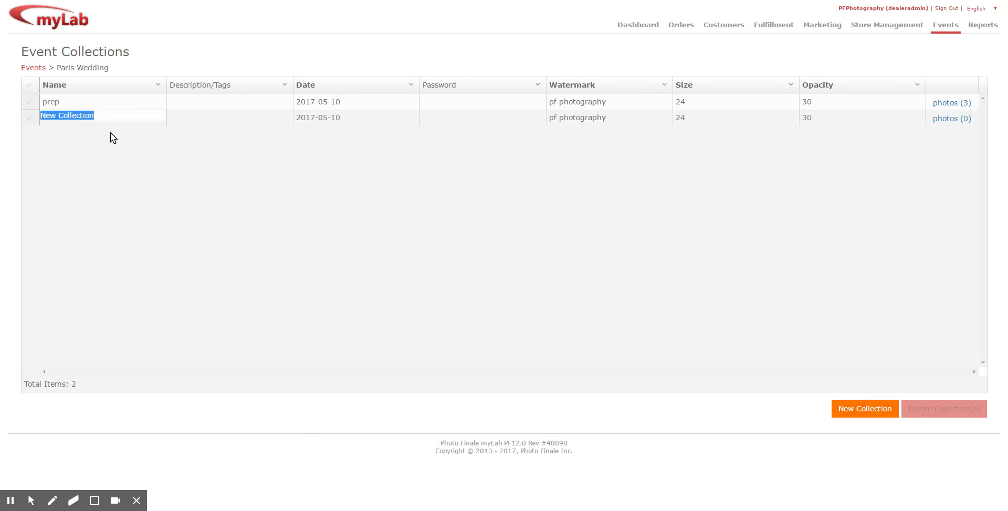
pyautogui.write('day')
pyautogui.press('Return')
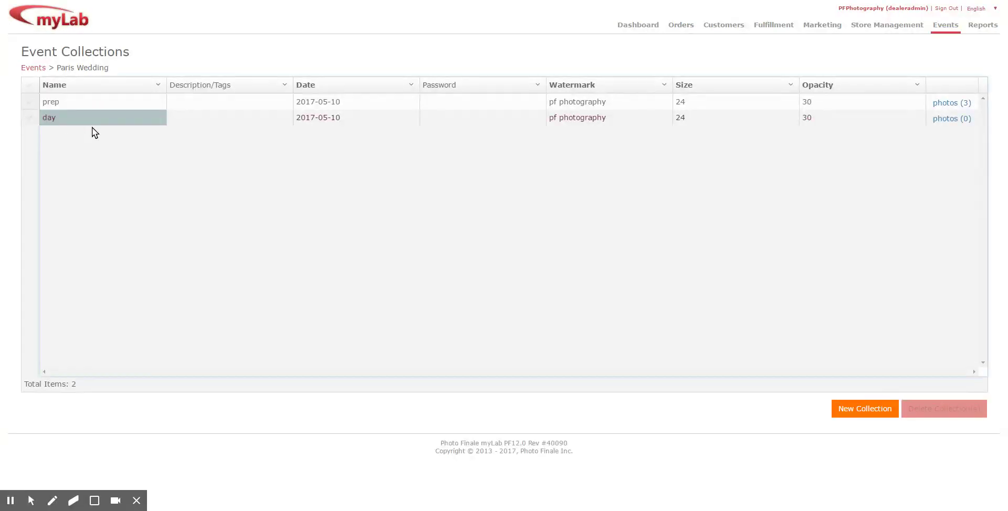
# Step: Upload 019.jpg and 020.jpg into the day collection and return to the Events list
pyautogui.click(956, 126)
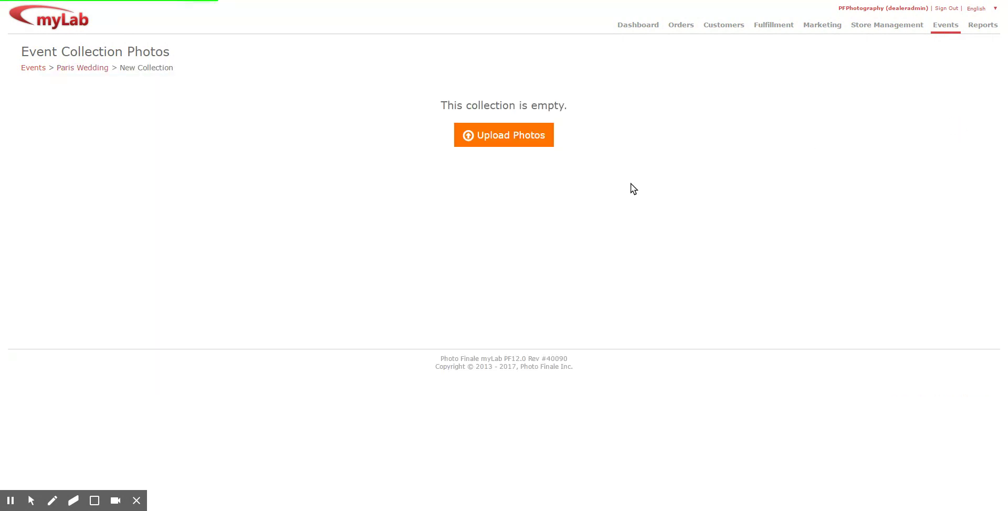
pyautogui.click(544, 138)
pyautogui.click(491, 105)
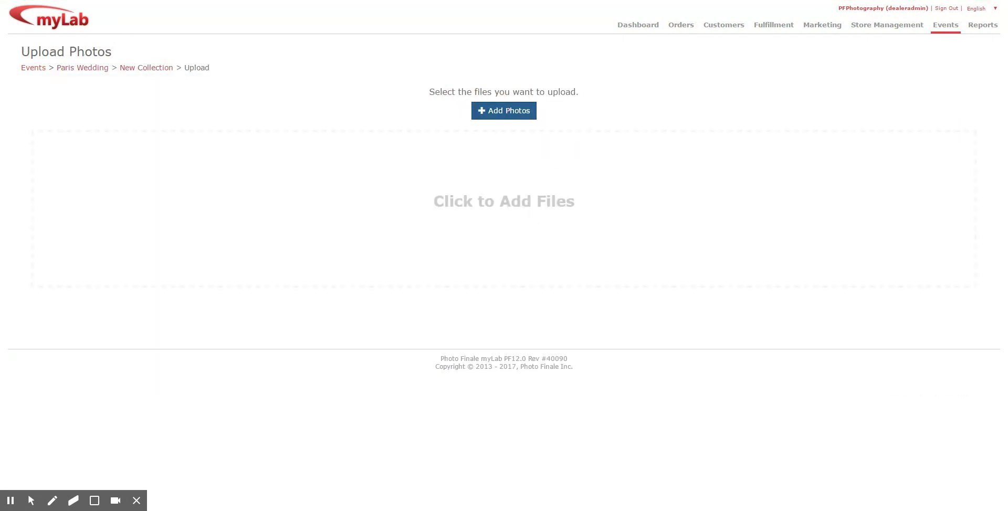
pyautogui.click(751, 142)
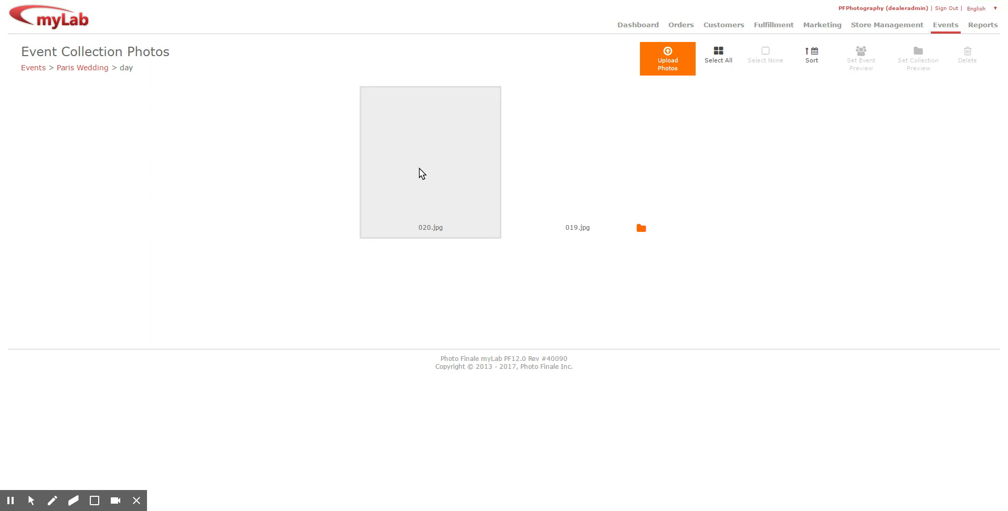
pyautogui.click(33, 68)
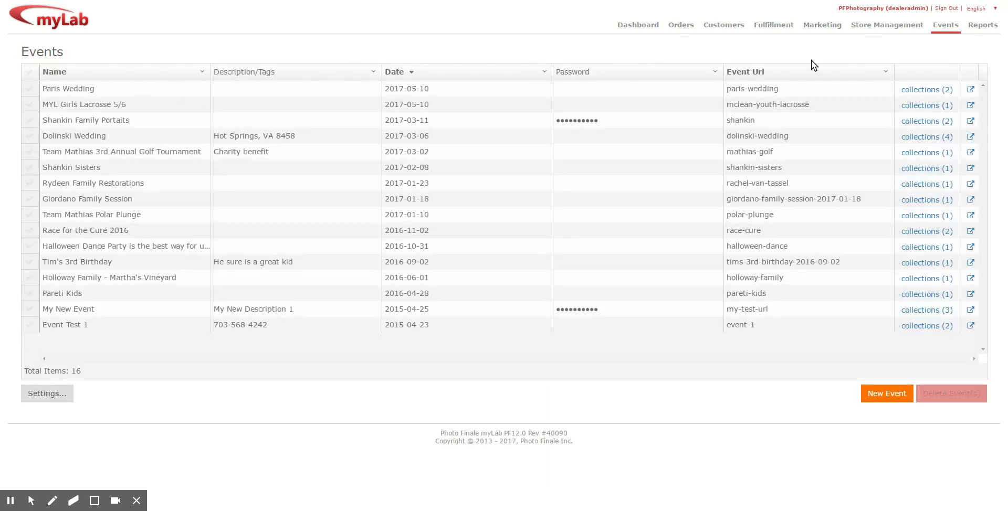
# Step: Open the Paris Wedding event on the storefront via its external-link icon
pyautogui.click(969, 89)
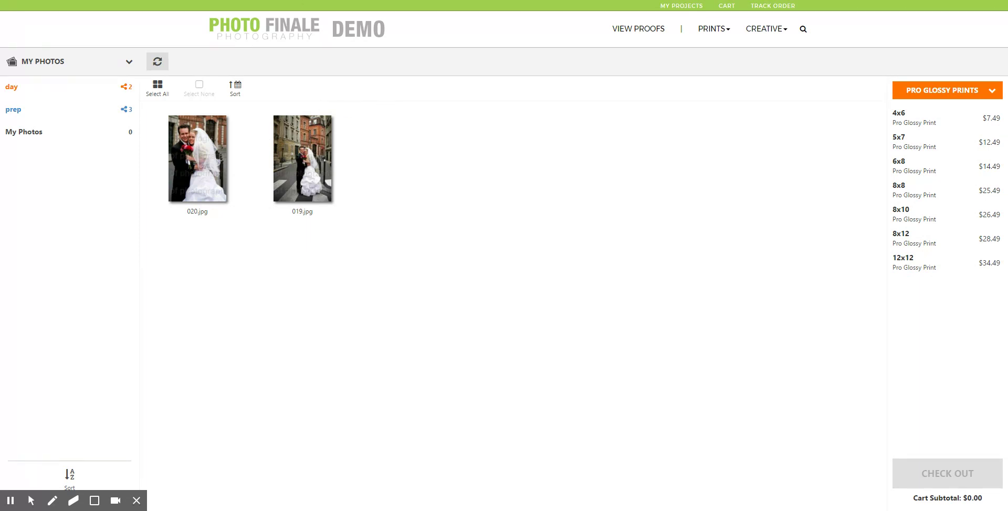
# Step: Return to the PF Photography storefront home page using the Photo Finale logo
pyautogui.click(231, 26)
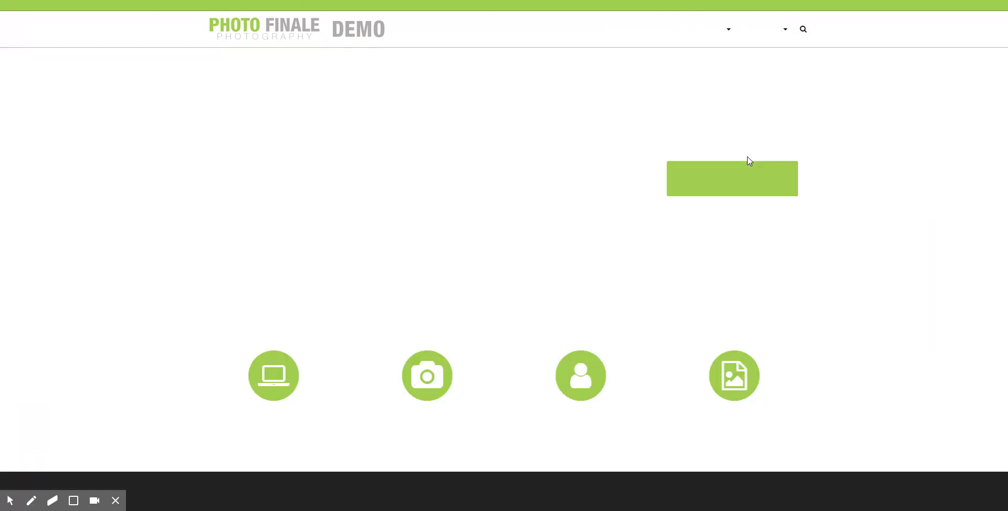